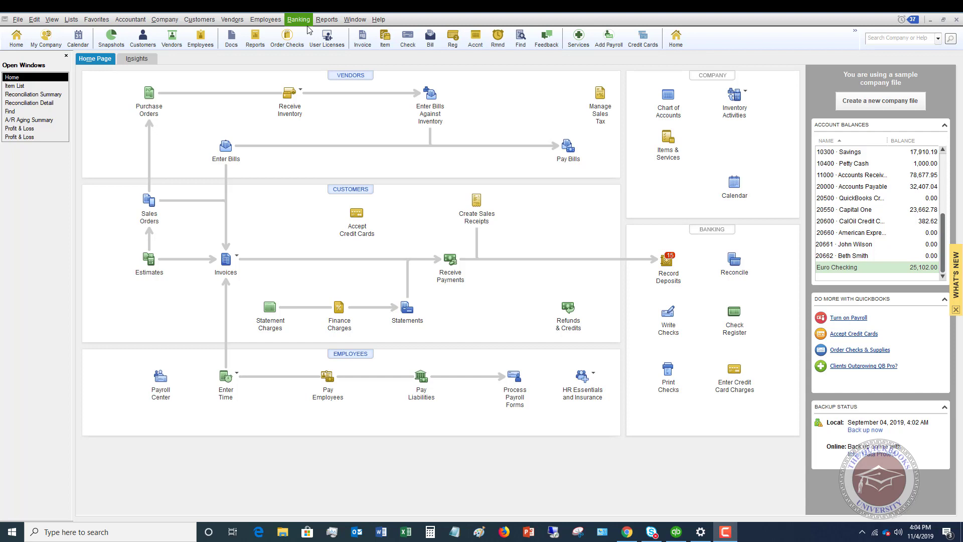
- Review the Pay Sales Tax window, marking all liabilities, then close it without paying
{"action": "left_click", "coordinate": [228, 23]}
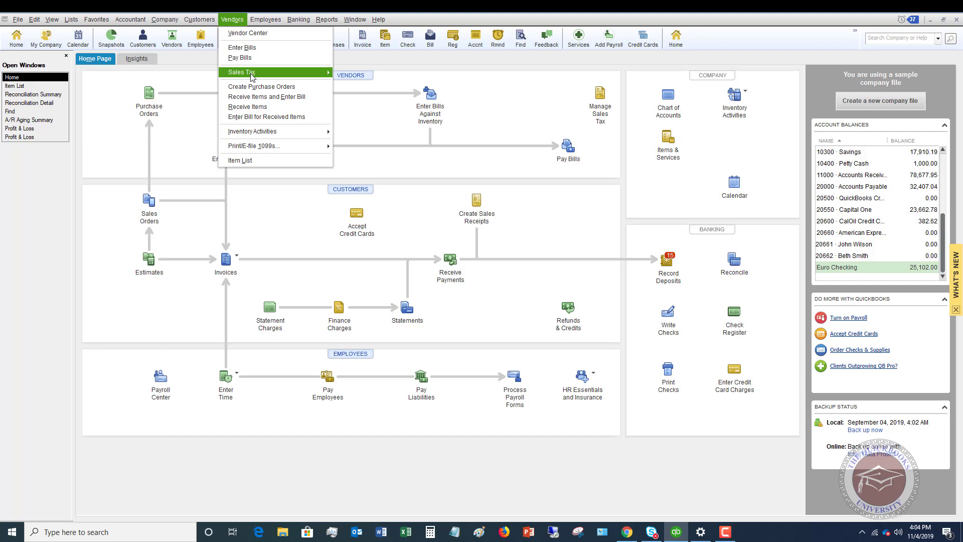
{"action": "mouse_move", "coordinate": [252, 73]}
{"action": "left_click", "coordinate": [364, 89]}
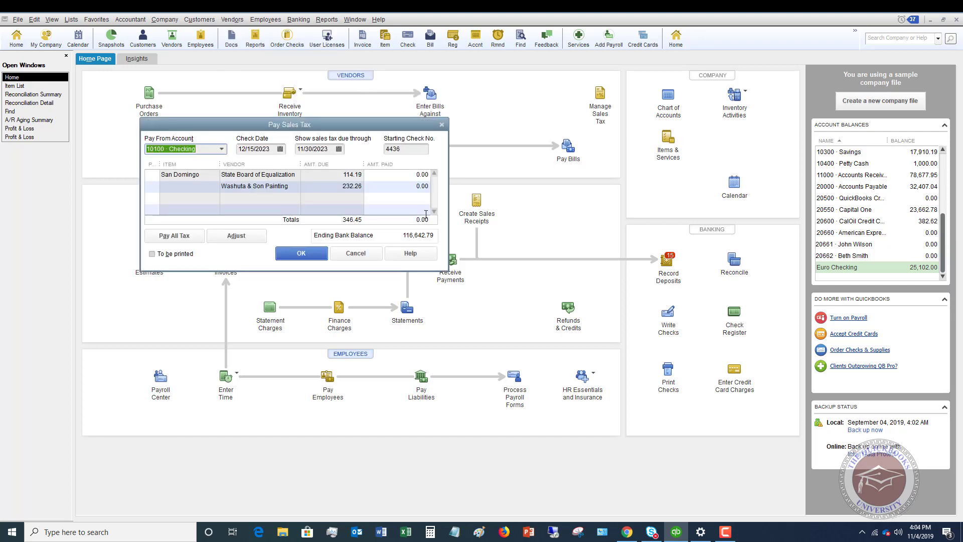
{"action": "left_click", "coordinate": [150, 175]}
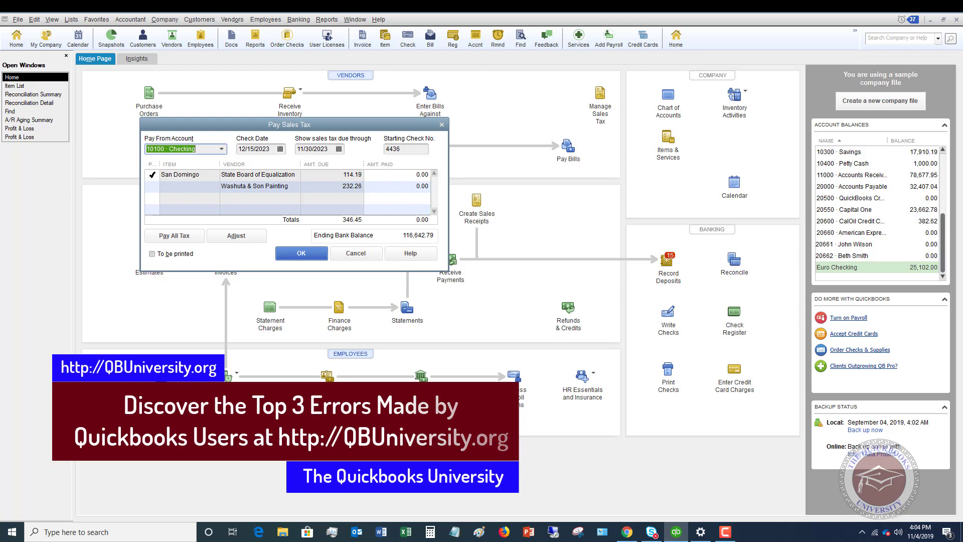
{"action": "left_click", "coordinate": [174, 235]}
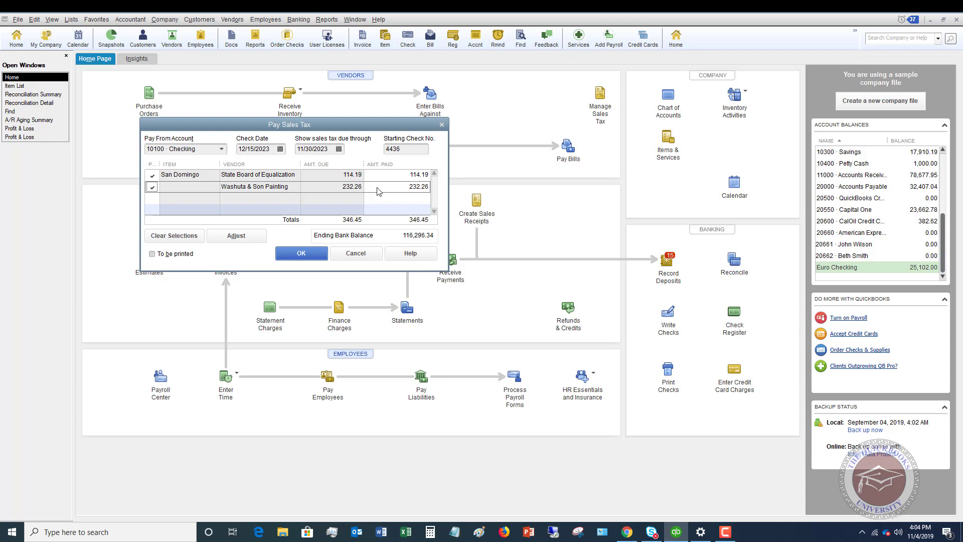
{"action": "left_click", "coordinate": [356, 254]}
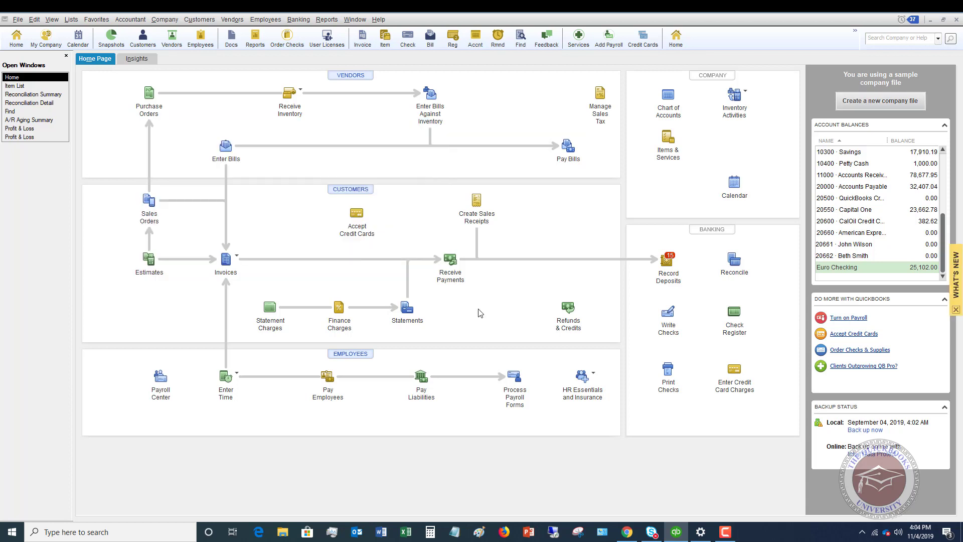
- Open the Item List from the Lists menu and scroll down to the sales tax items
{"action": "left_click", "coordinate": [70, 20]}
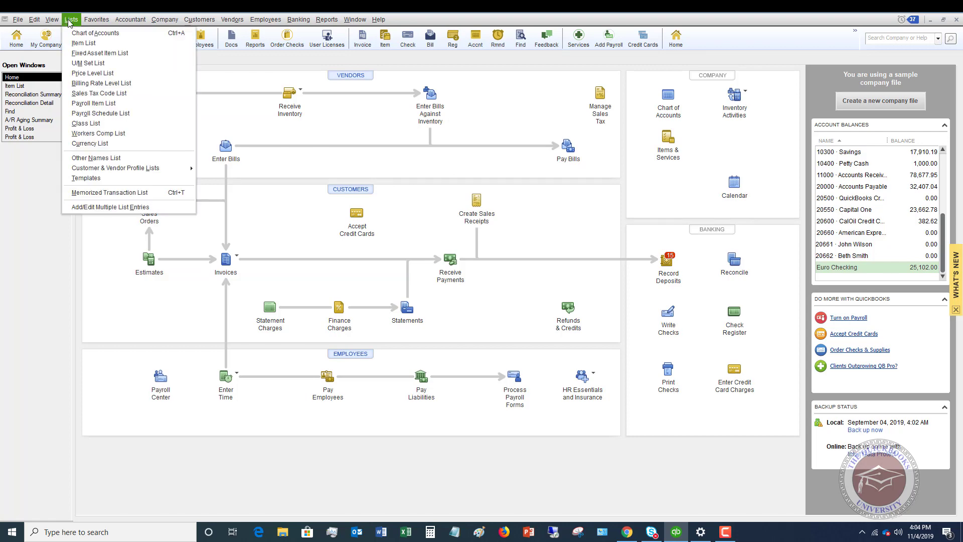
{"action": "left_click", "coordinate": [83, 44]}
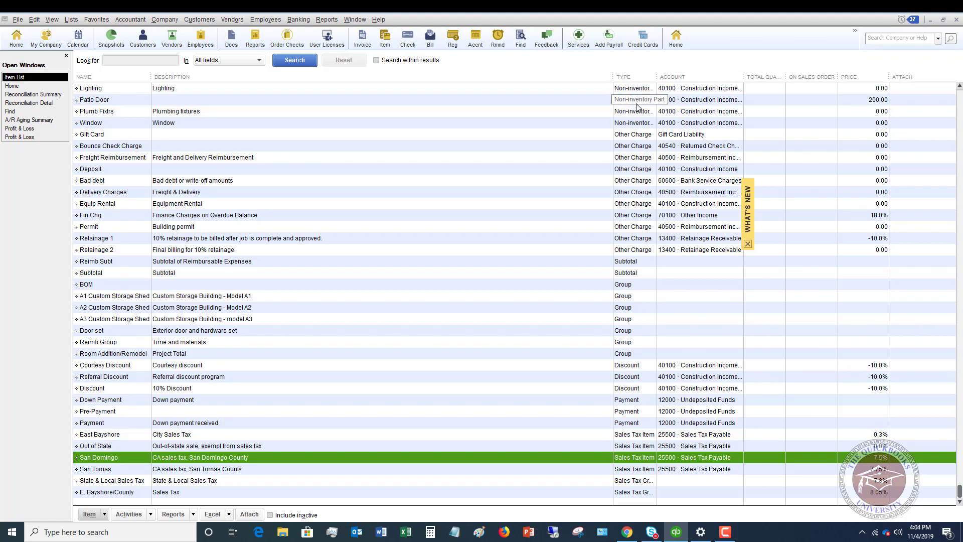
{"action": "scroll", "coordinate": [637, 105], "scroll_direction": "up", "scroll_amount": 15}
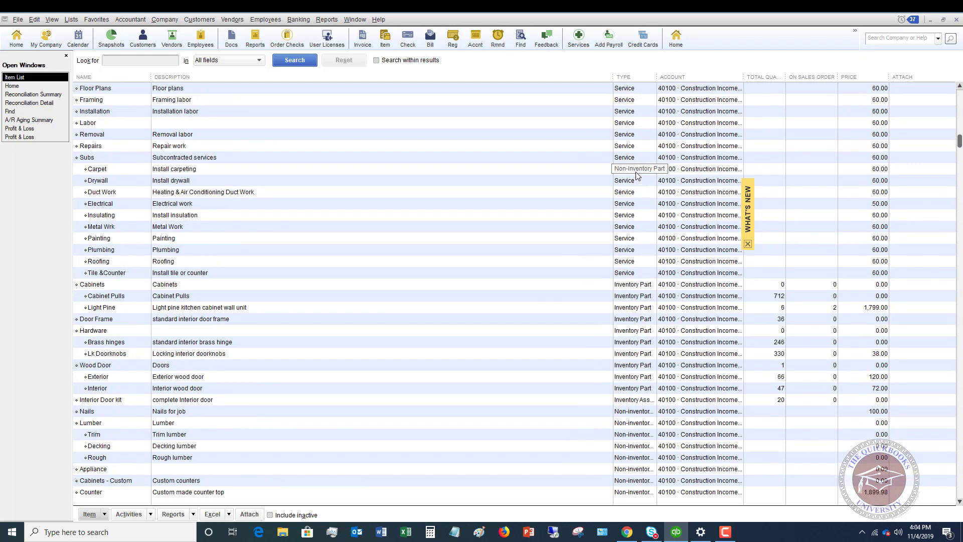
{"action": "scroll", "coordinate": [619, 140], "scroll_direction": "down", "scroll_amount": 8}
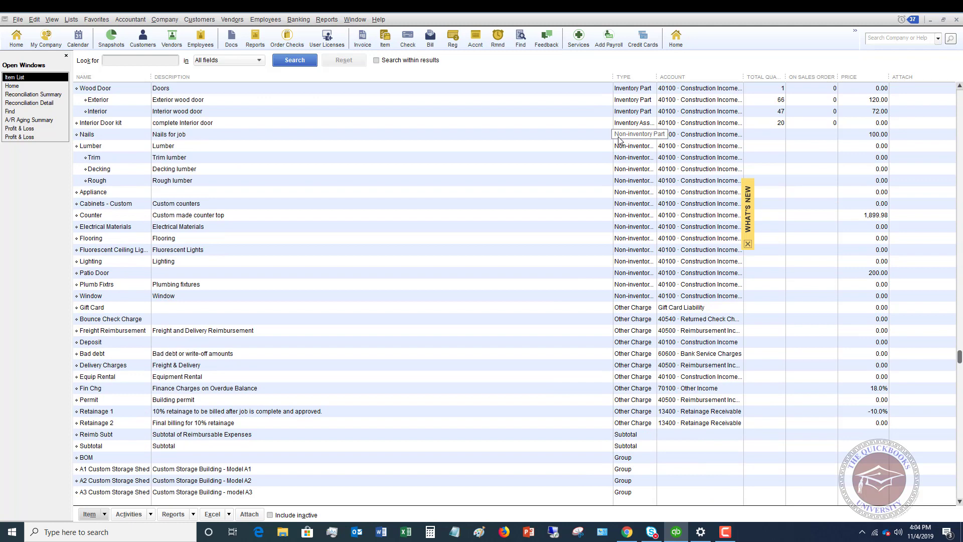
{"action": "scroll", "coordinate": [629, 458], "scroll_direction": "down", "scroll_amount": 3}
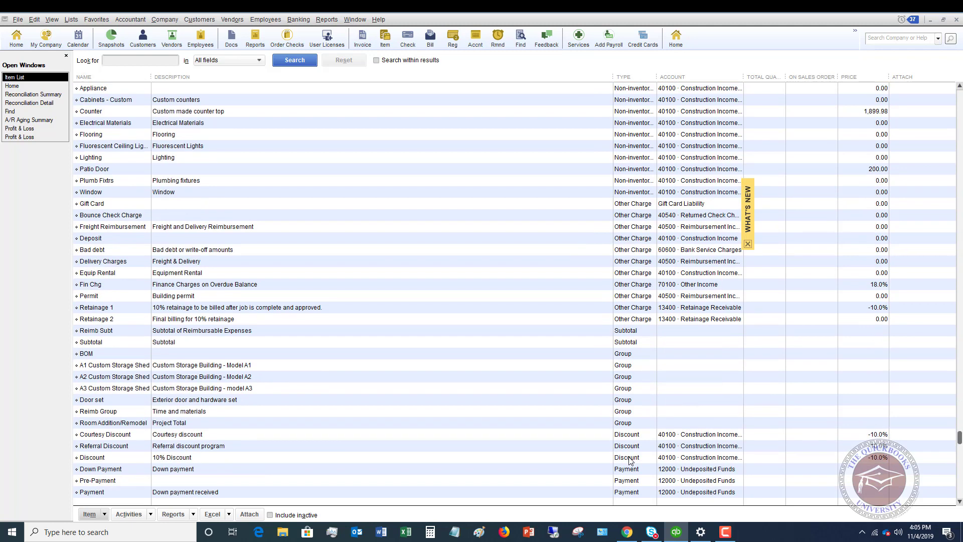
{"action": "scroll", "coordinate": [631, 460], "scroll_direction": "down", "scroll_amount": 2}
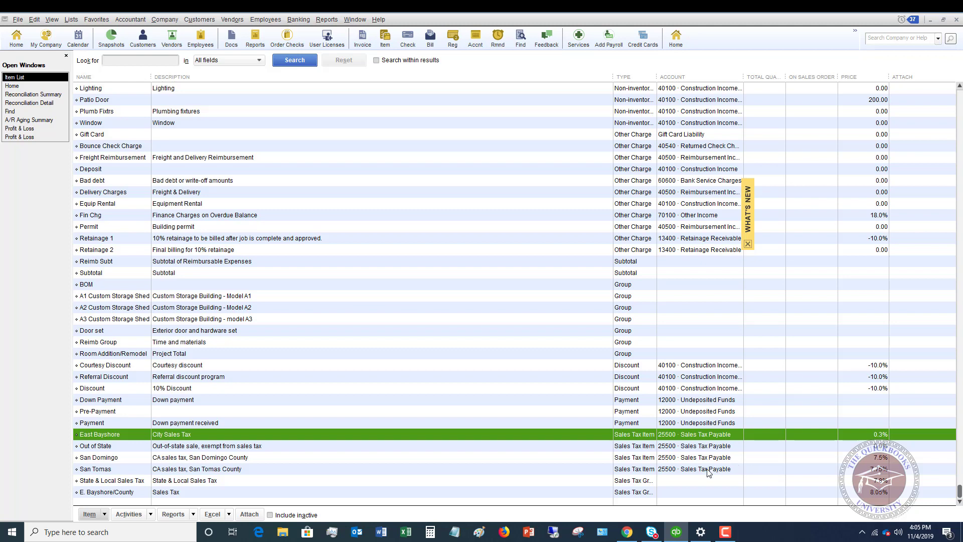
- Edit the San Tomas sales tax item so its tax rate reads 7.70% instead of 7.75%
{"action": "left_click", "coordinate": [201, 472]}
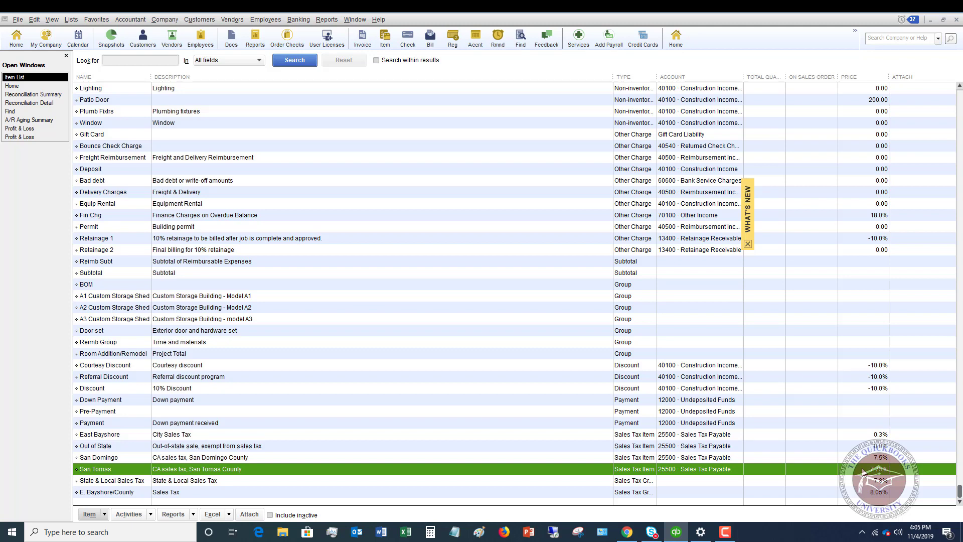
{"action": "right_click", "coordinate": [560, 472]}
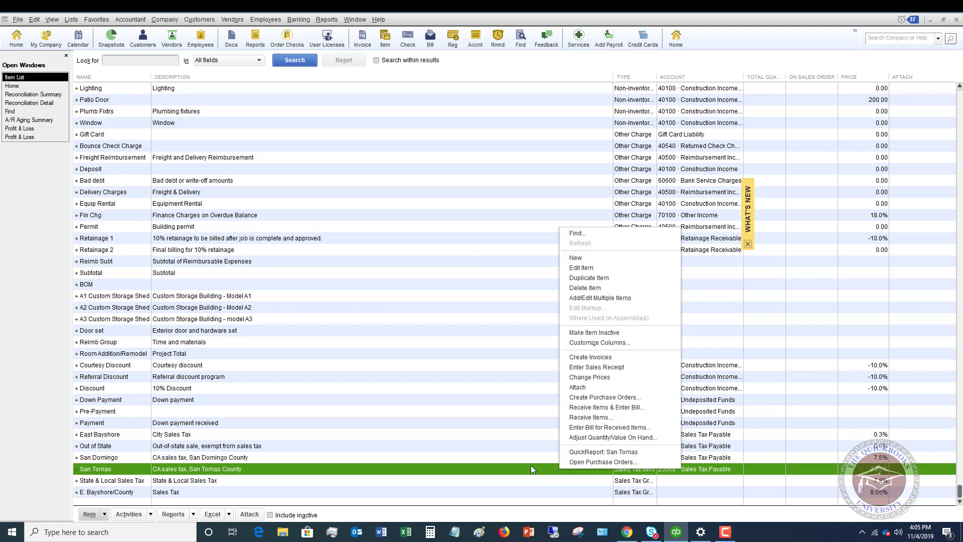
{"action": "left_click", "coordinate": [582, 268]}
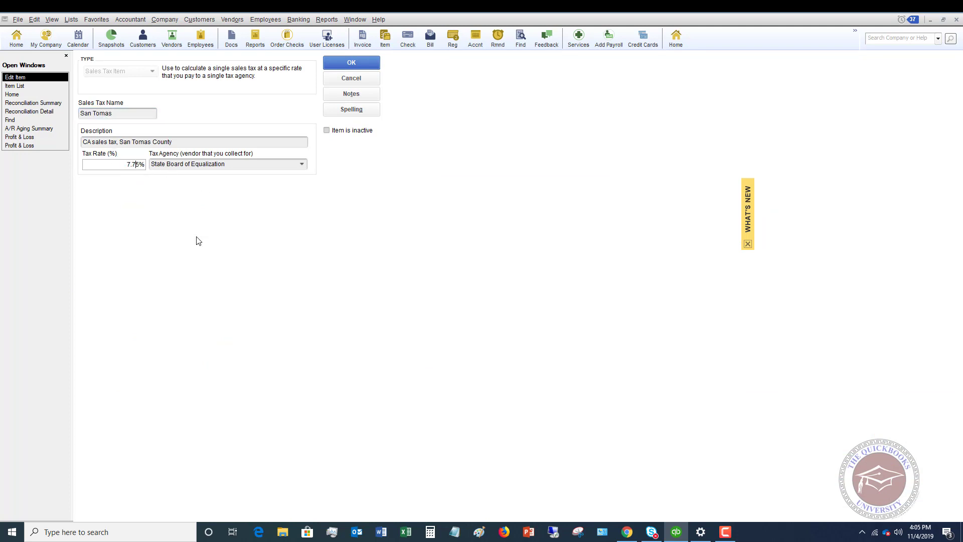
{"action": "key", "text": "Delete"}
{"action": "type", "text": "0"}
{"action": "left_click", "coordinate": [351, 62]}
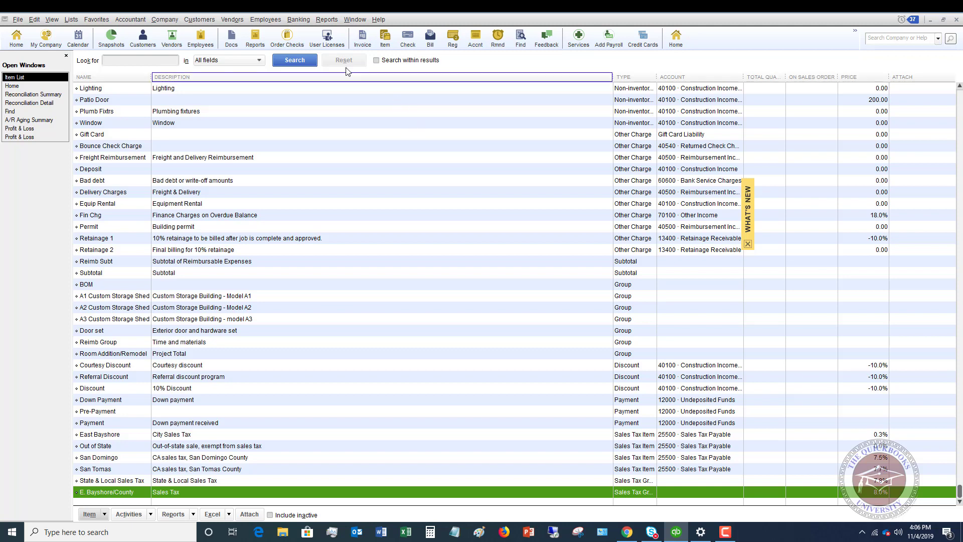
- Start a new Make Deposits form, dismissing the Payments to Deposit list of undeposited payments
{"action": "left_click", "coordinate": [300, 20]}
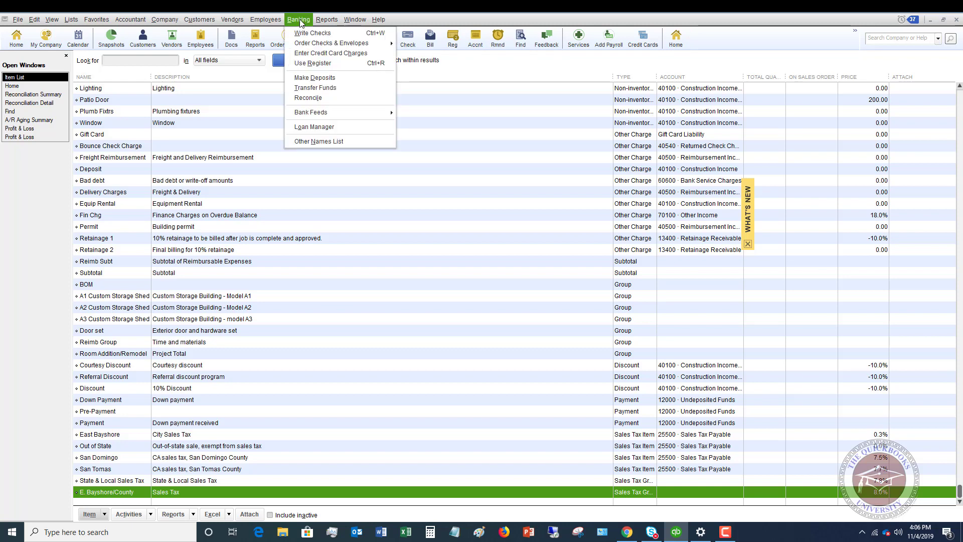
{"action": "left_click", "coordinate": [308, 79]}
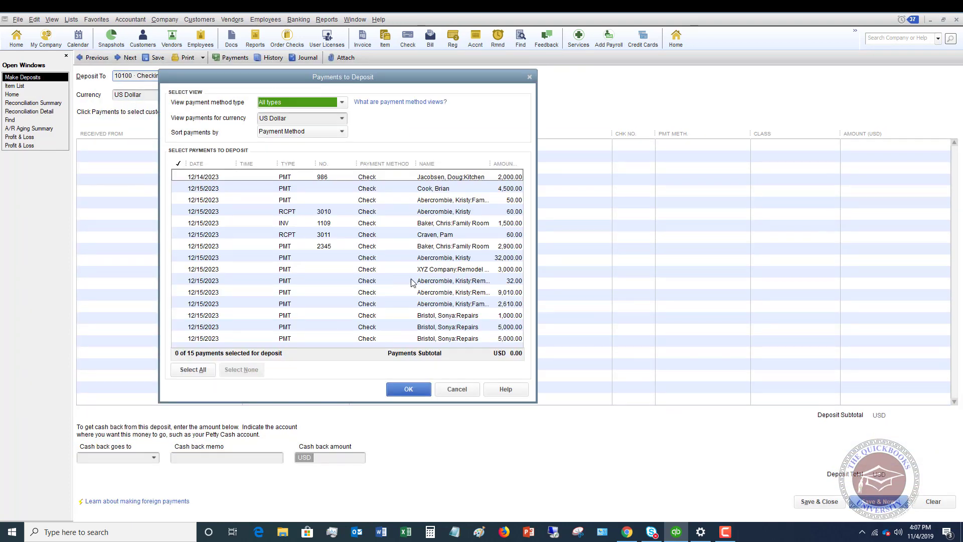
{"action": "left_click", "coordinate": [456, 389]}
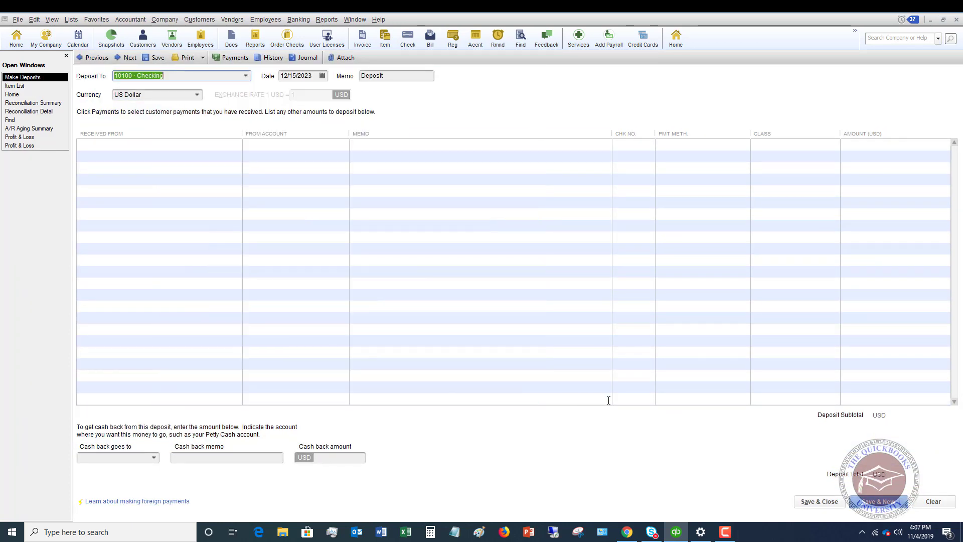
- Begin the first deposit line with 'Ca' in Received From and browse the name list
{"action": "left_click", "coordinate": [205, 145]}
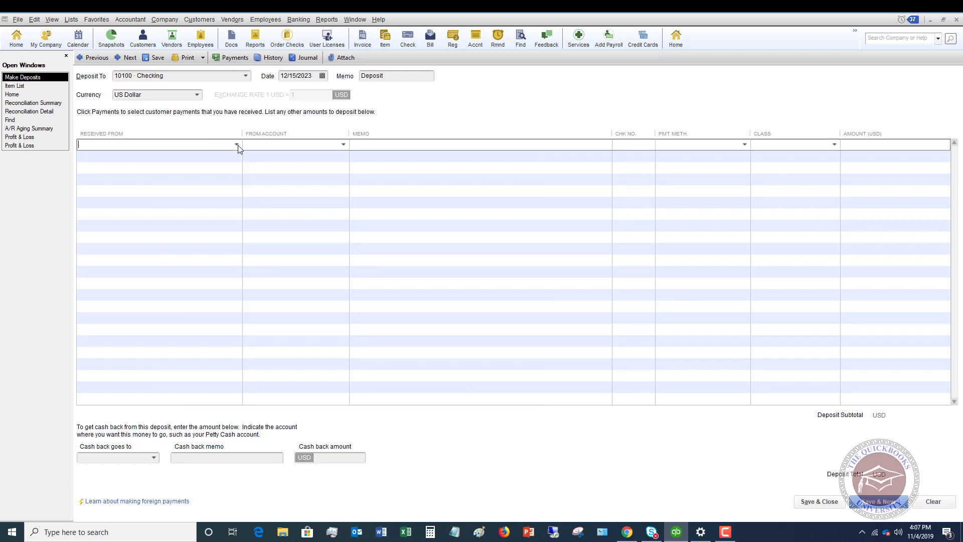
{"action": "type", "text": "Cal Gas & Electric"}
{"action": "left_click", "coordinate": [236, 145]}
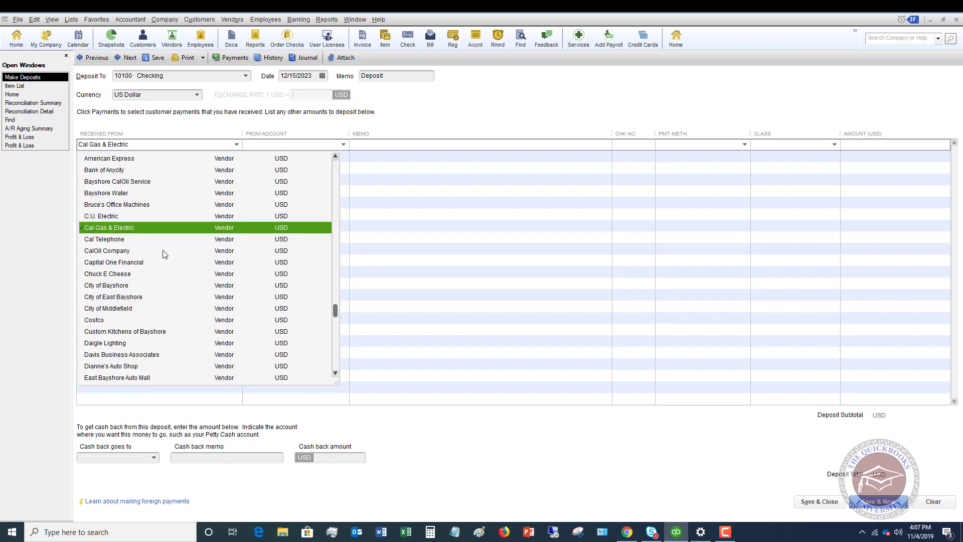
{"action": "scroll", "coordinate": [131, 229], "scroll_direction": "down", "scroll_amount": 15}
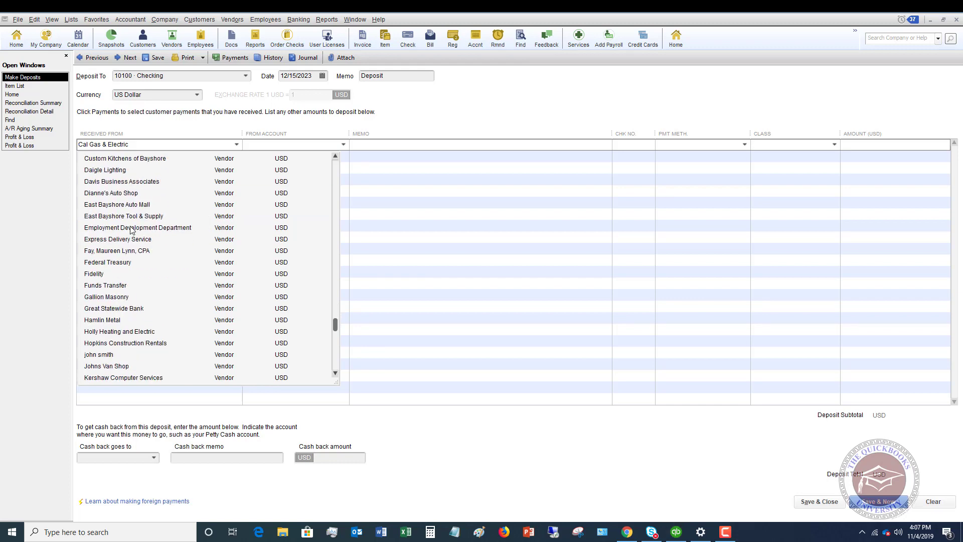
{"action": "scroll", "coordinate": [131, 230], "scroll_direction": "down", "scroll_amount": 3}
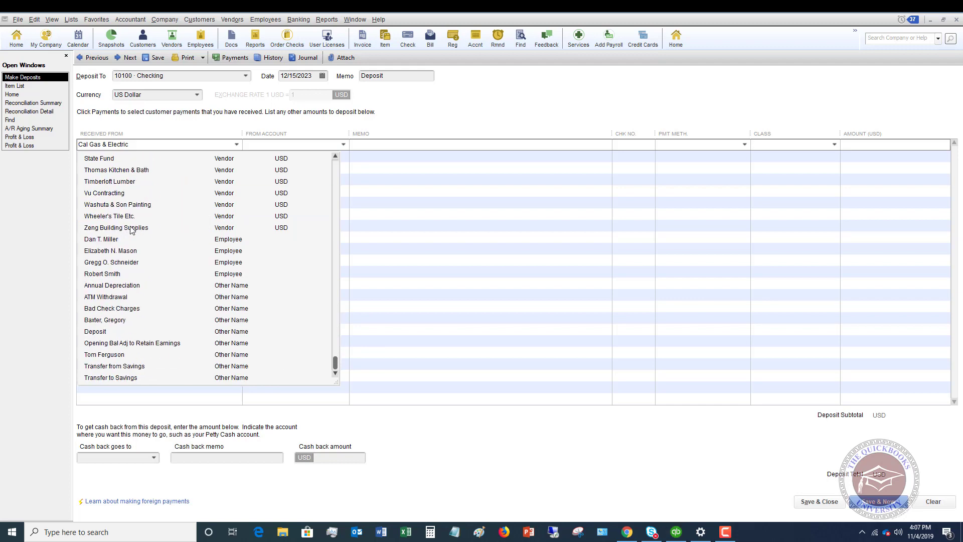
{"action": "scroll", "coordinate": [131, 230], "scroll_direction": "up", "scroll_amount": 15}
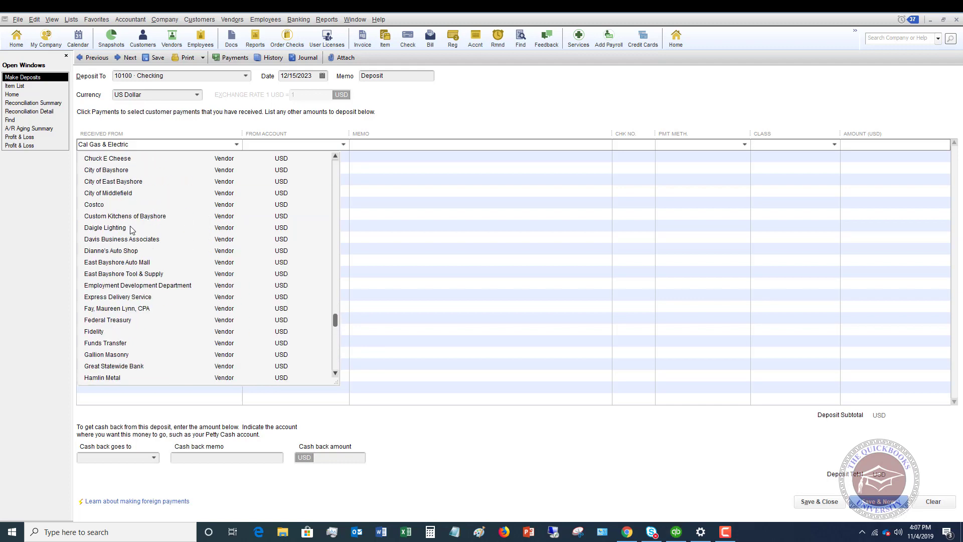
{"action": "scroll", "coordinate": [131, 229], "scroll_direction": "up", "scroll_amount": 3}
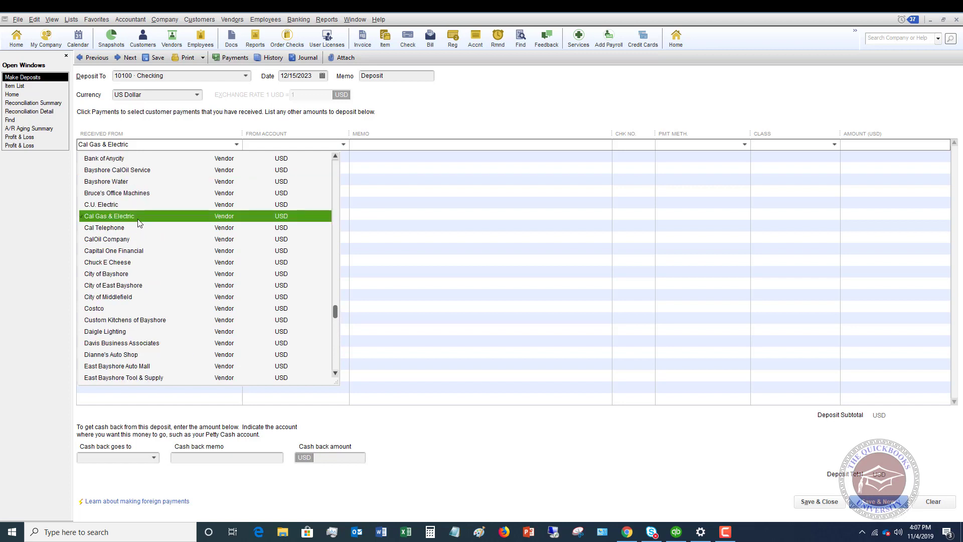
- Set the deposit line's payer to City of Bayshore and account to 70100 Other Income
{"action": "left_click", "coordinate": [110, 274]}
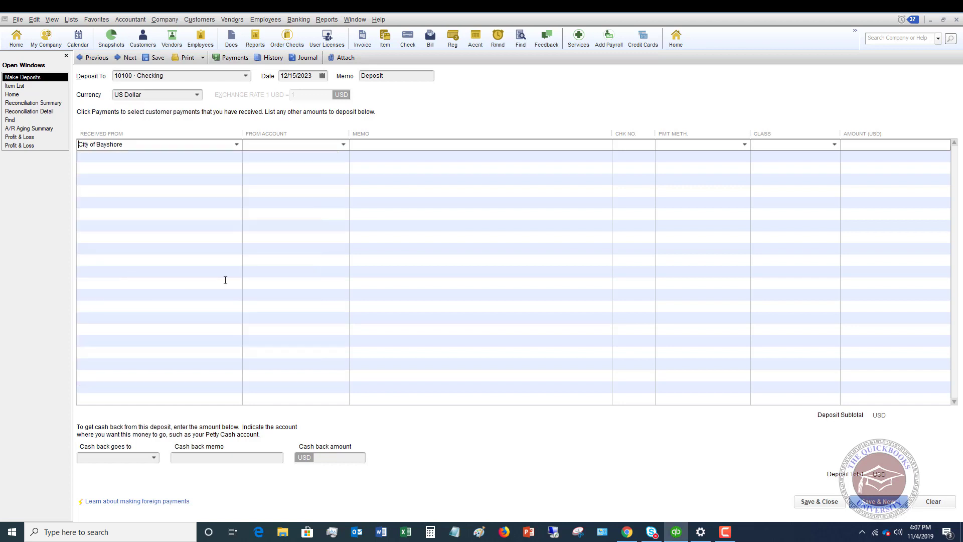
{"action": "left_click", "coordinate": [343, 145]}
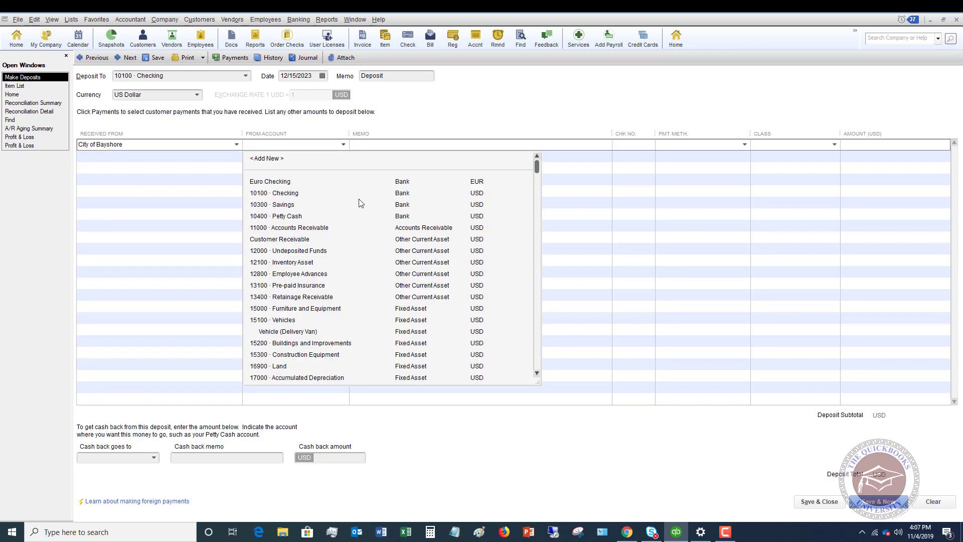
{"action": "scroll", "coordinate": [359, 216], "scroll_direction": "down", "scroll_amount": 20}
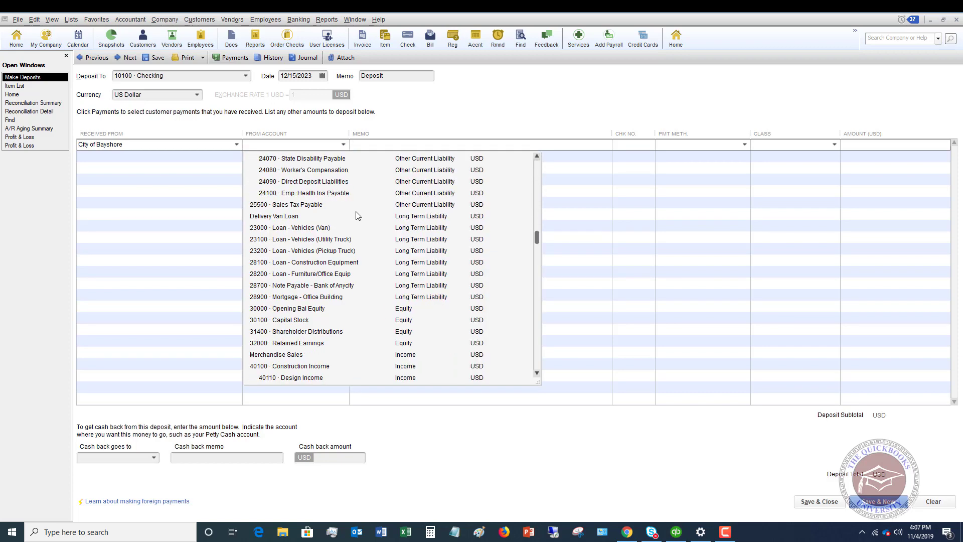
{"action": "scroll", "coordinate": [358, 216], "scroll_direction": "down", "scroll_amount": 20}
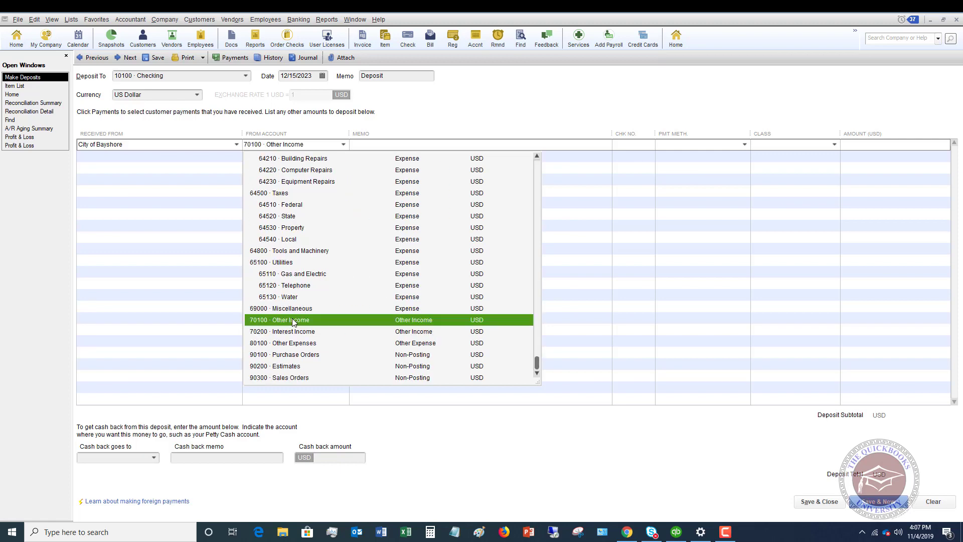
{"action": "left_click", "coordinate": [301, 320]}
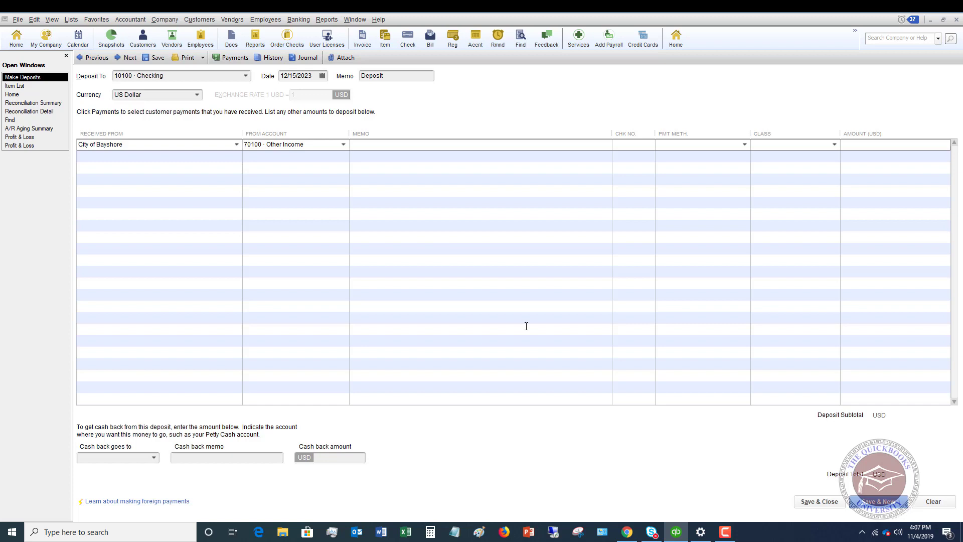
- Enter memo 'Sales tax refund', check 254158, Check, class Remodel, amount 20.36, and save
{"action": "type", "text": "Sales"}
{"action": "type", "text": " tax refund"}
{"action": "type", "text": "254158"}
{"action": "type", "text": "C"}
{"action": "type", "text": "heck"}
{"action": "key", "text": "Tab"}
{"action": "type", "text": "R"}
{"action": "key", "text": "Tab"}
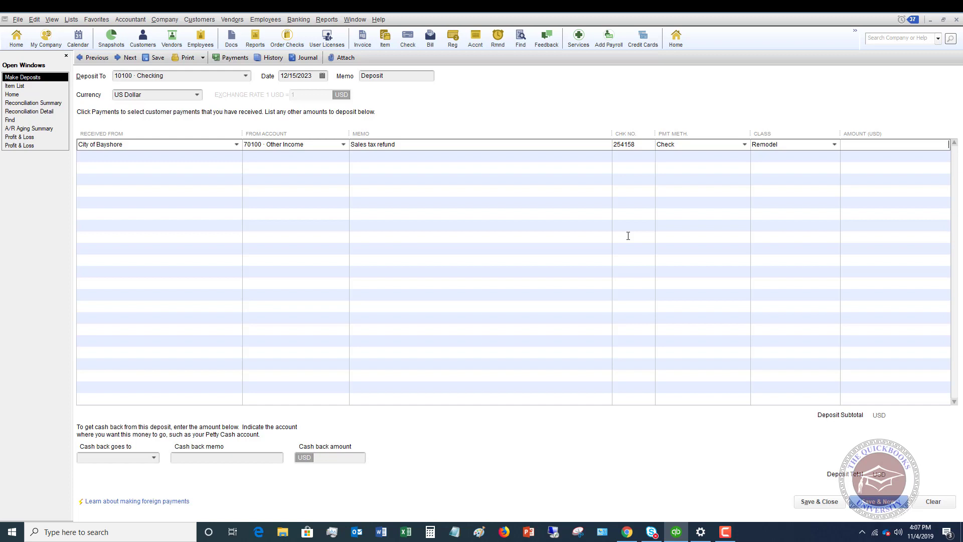
{"action": "type", "text": "20.36"}
{"action": "key", "text": "Tab"}
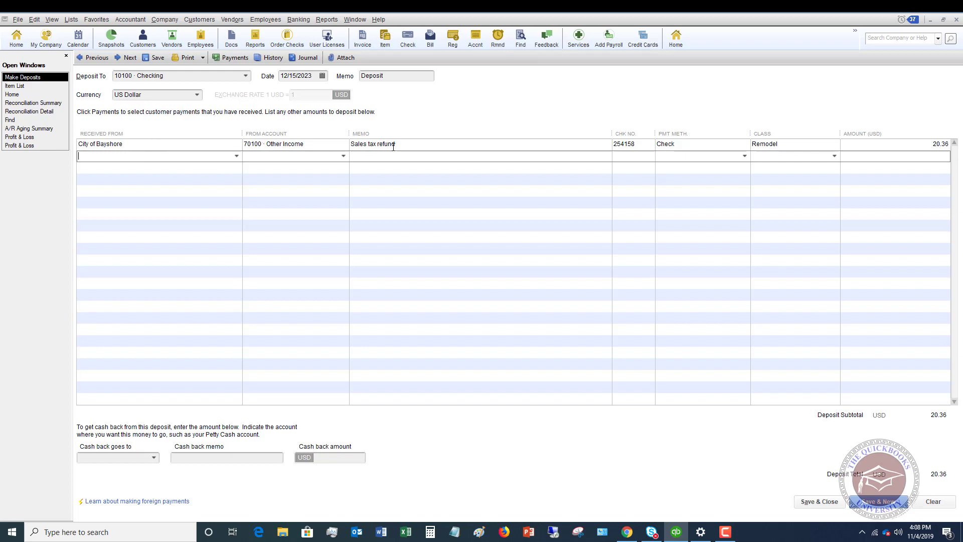
{"action": "left_click", "coordinate": [816, 501]}
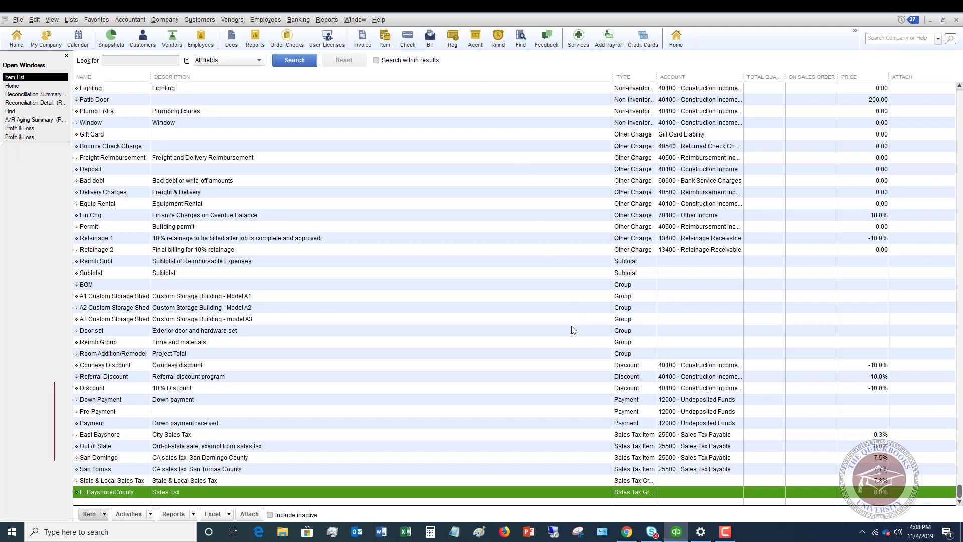
- Select the San Tomas sales tax item row in the Item List
{"action": "left_click", "coordinate": [844, 468]}
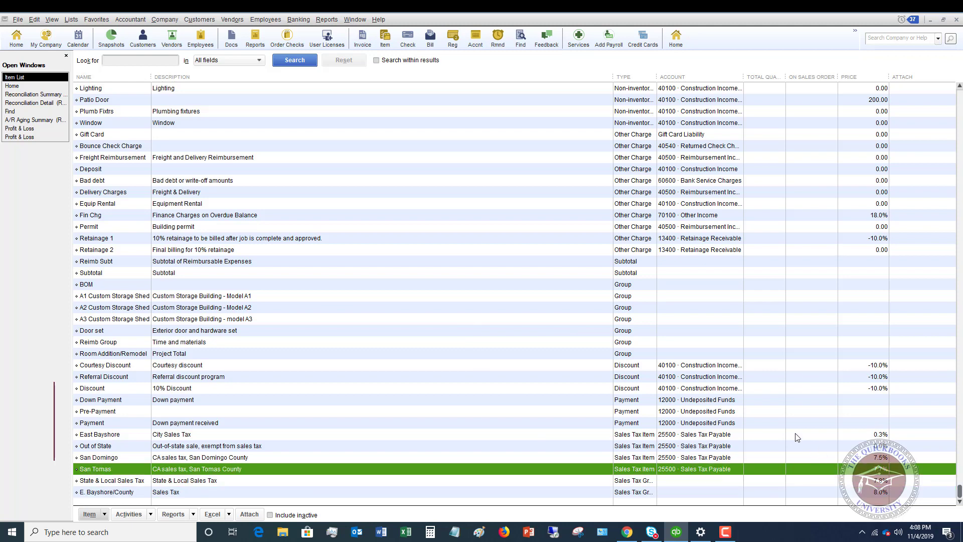